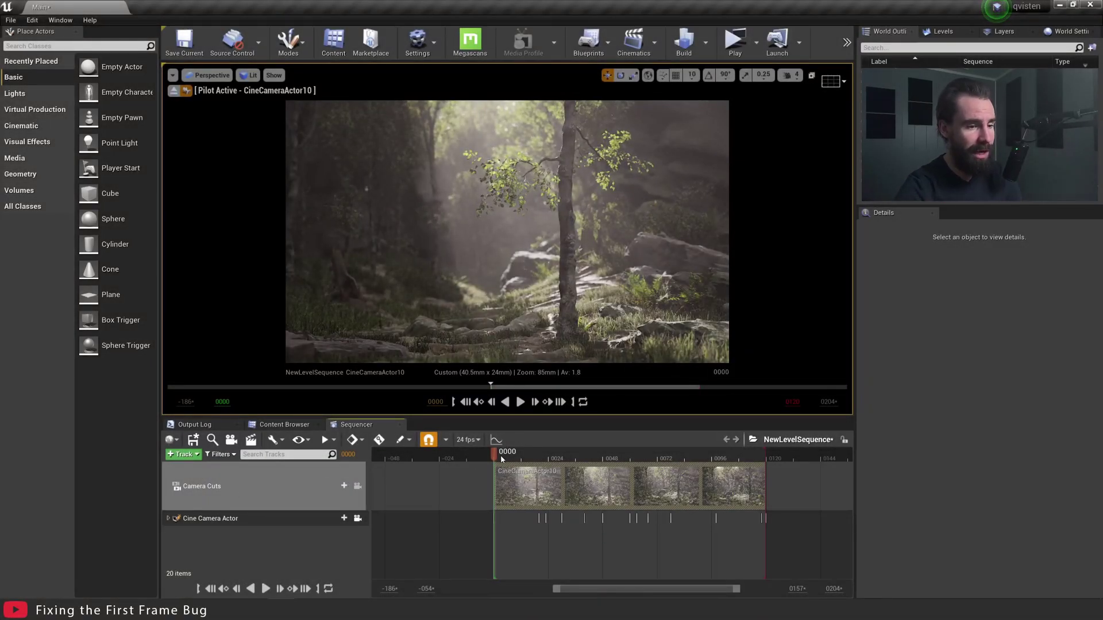
Play back the shot, rewind the Sequencer to frame 0000, and bring up the Window menu
key("space")
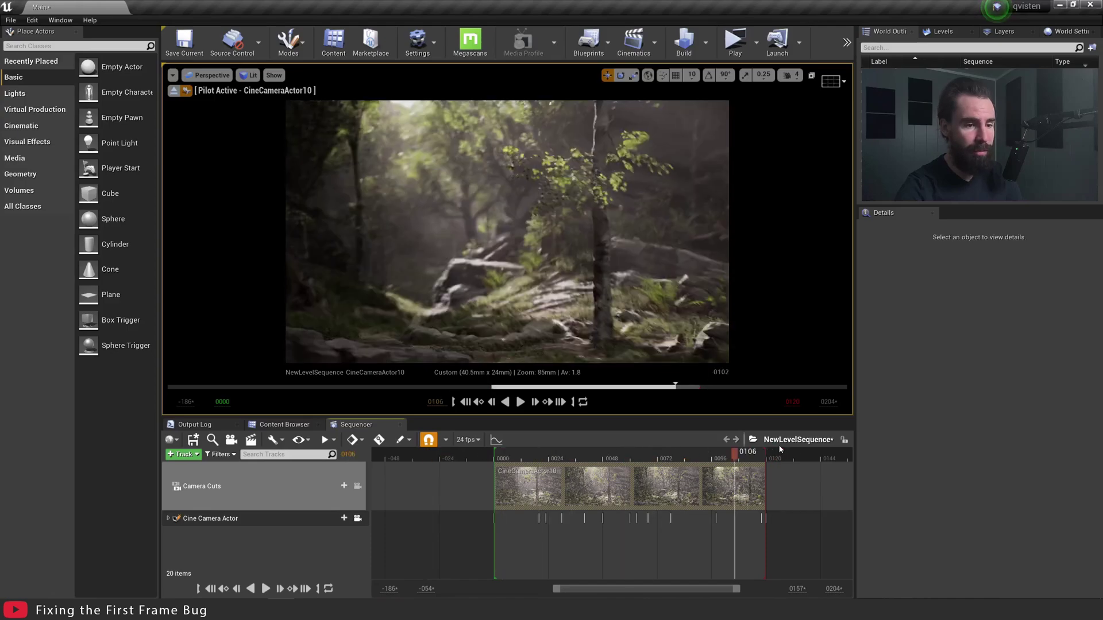
left_click(209, 589)
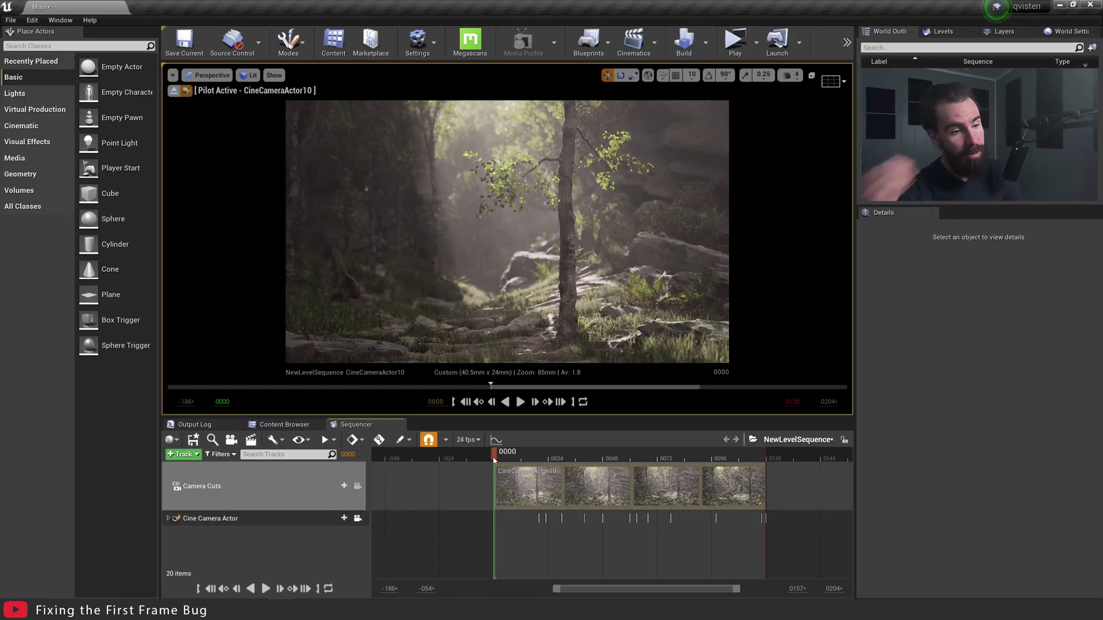
scroll(494, 459, "down", 1)
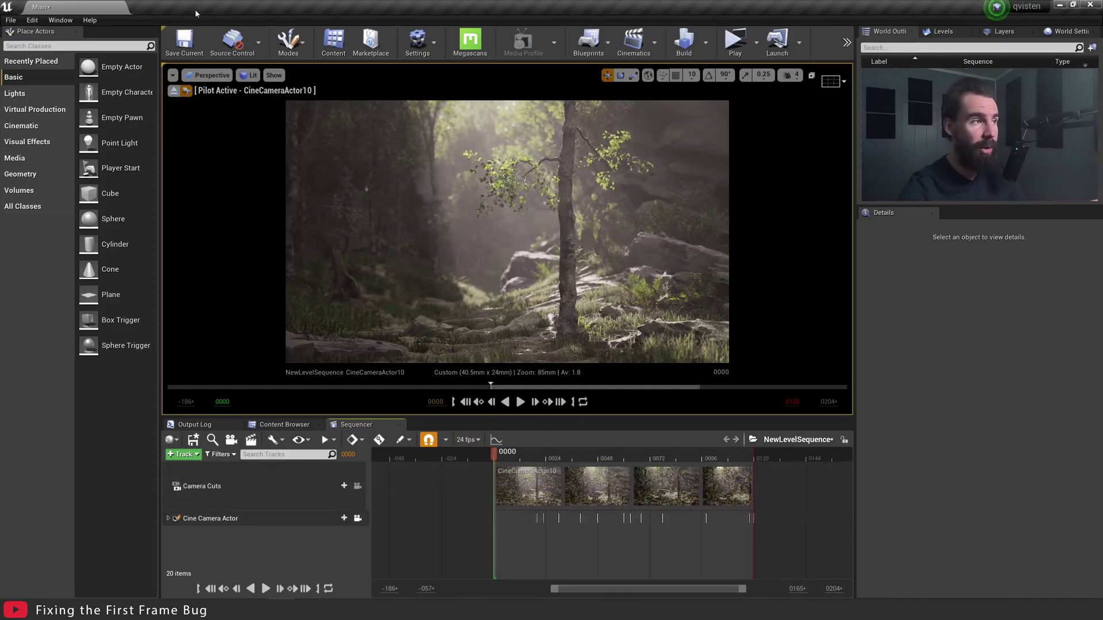
left_click(60, 20)
Show the Movie Render Queue and render NewLevelSequence's 120 frames locally
left_click(86, 315)
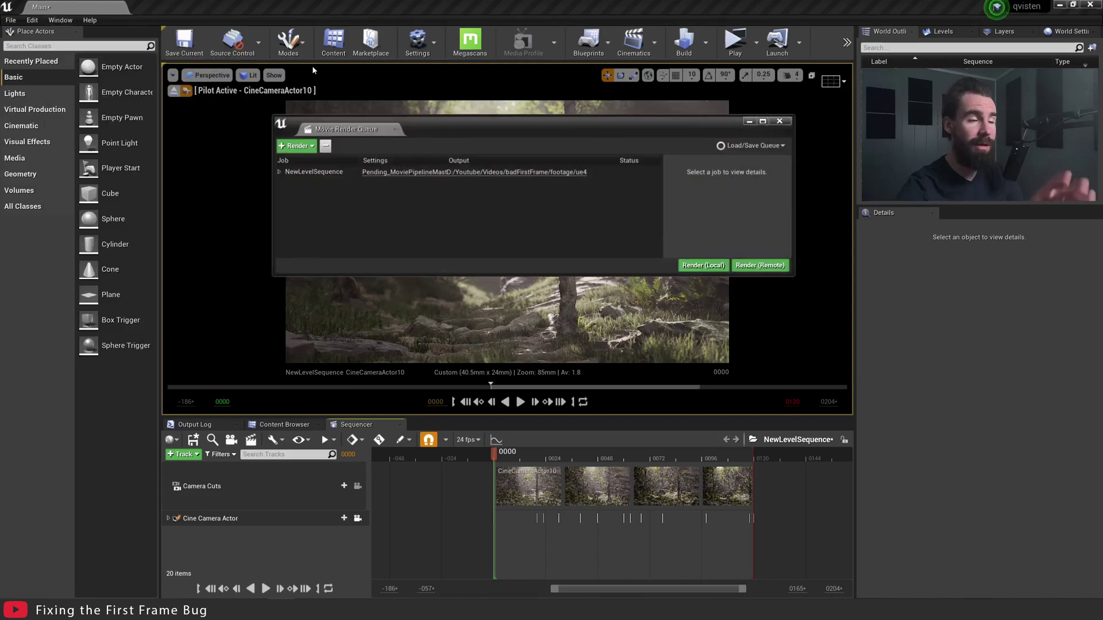
left_click(695, 268)
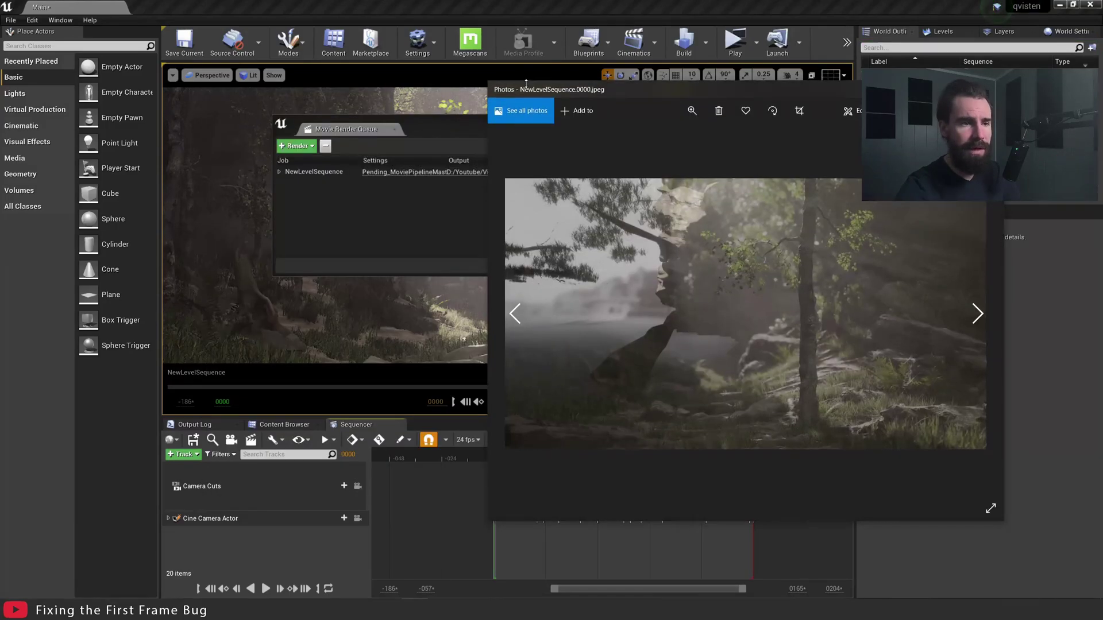
Compare the ghosted first frame NewLevelSequence.0000.jpeg with the next rendered frame in Photos
left_click_drag(577, 87, 315, 88)
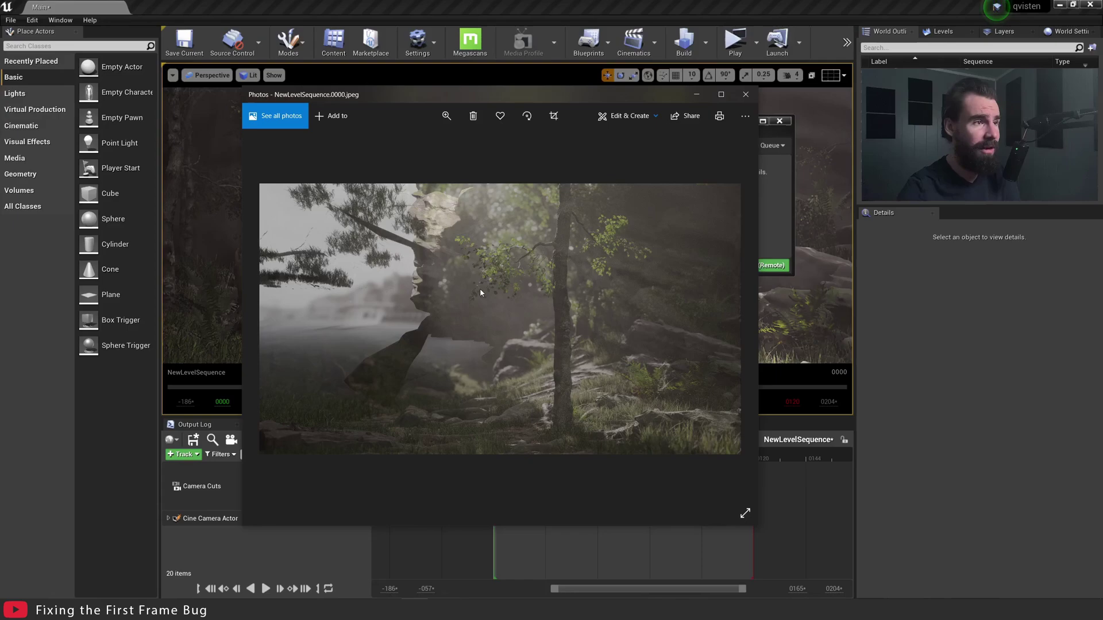
key("Right")
key("Right")
key("Right")
key("Right")
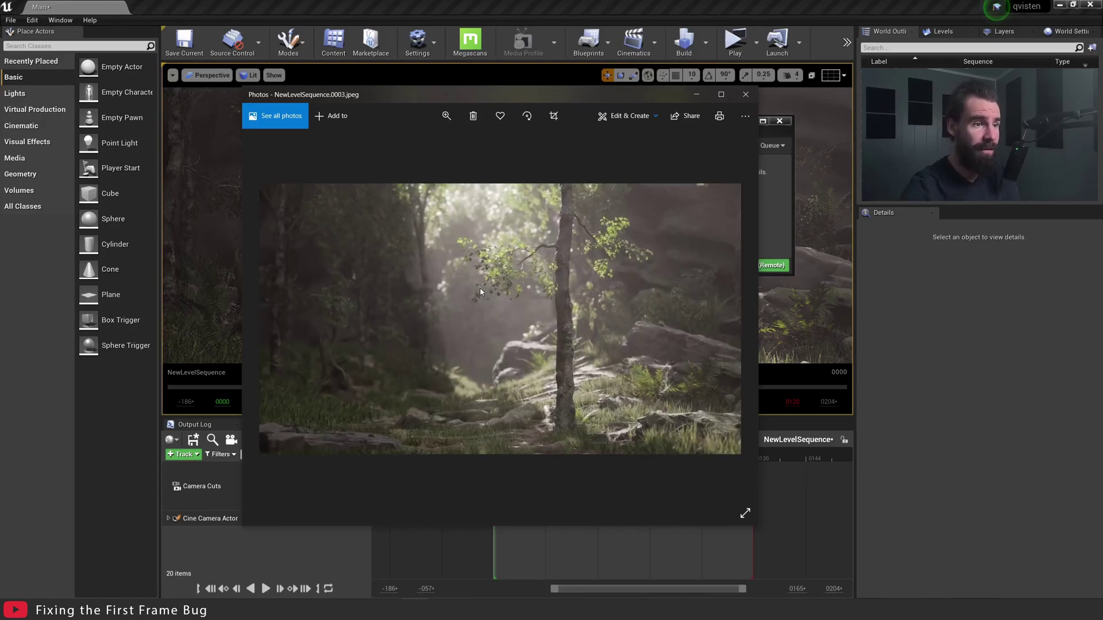
key("Left")
key("Left")
key("Left")
key("Left")
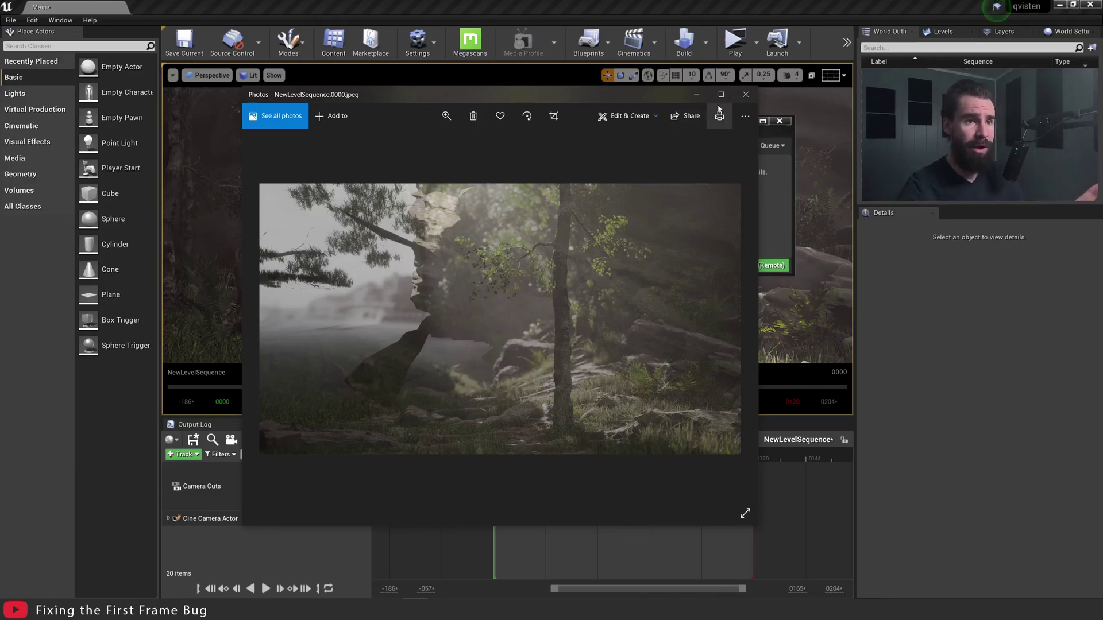
Close Photos, zoom the Sequencer, and drag the camera cut's start from 0000 to -001
left_click(744, 94)
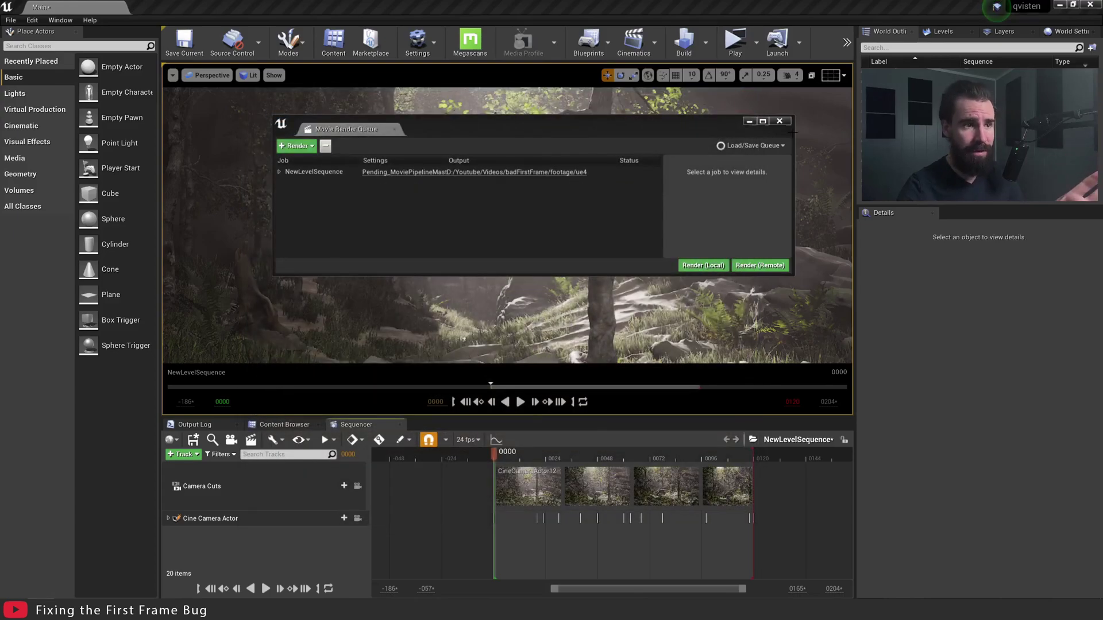
scroll(487, 500, "up", 5, "ctrl")
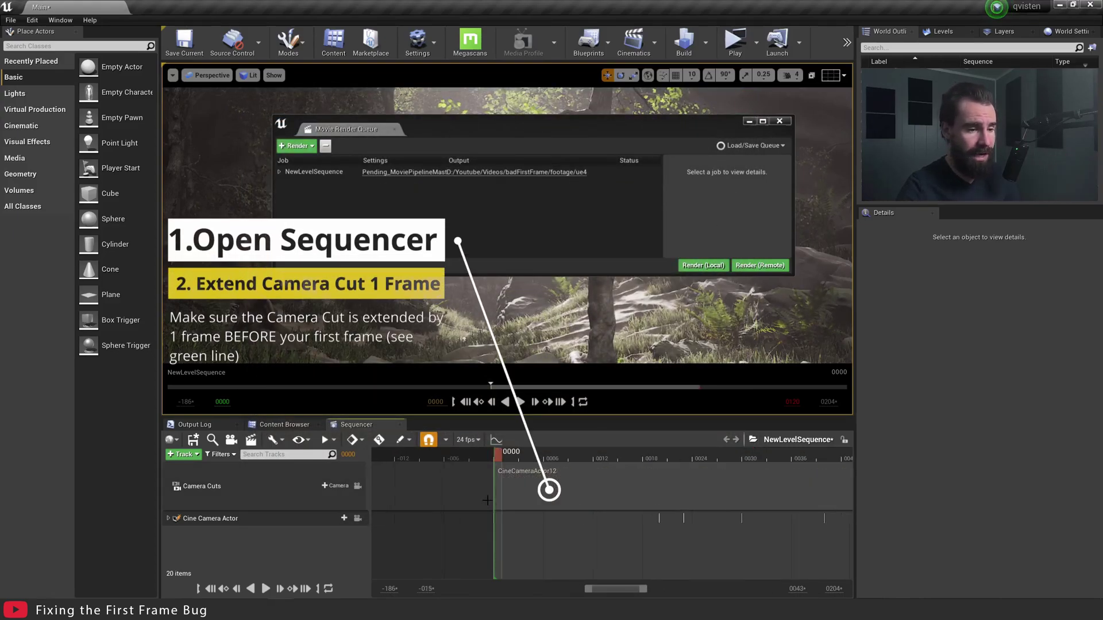
scroll(488, 500, "up", 6, "ctrl")
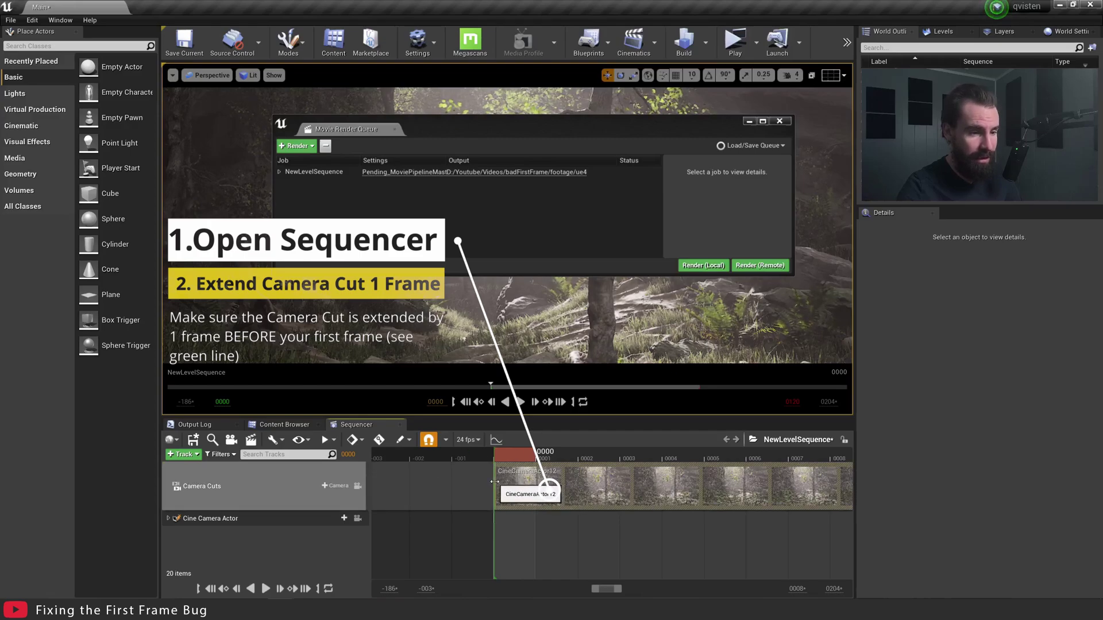
left_click_drag(494, 482, 471, 483)
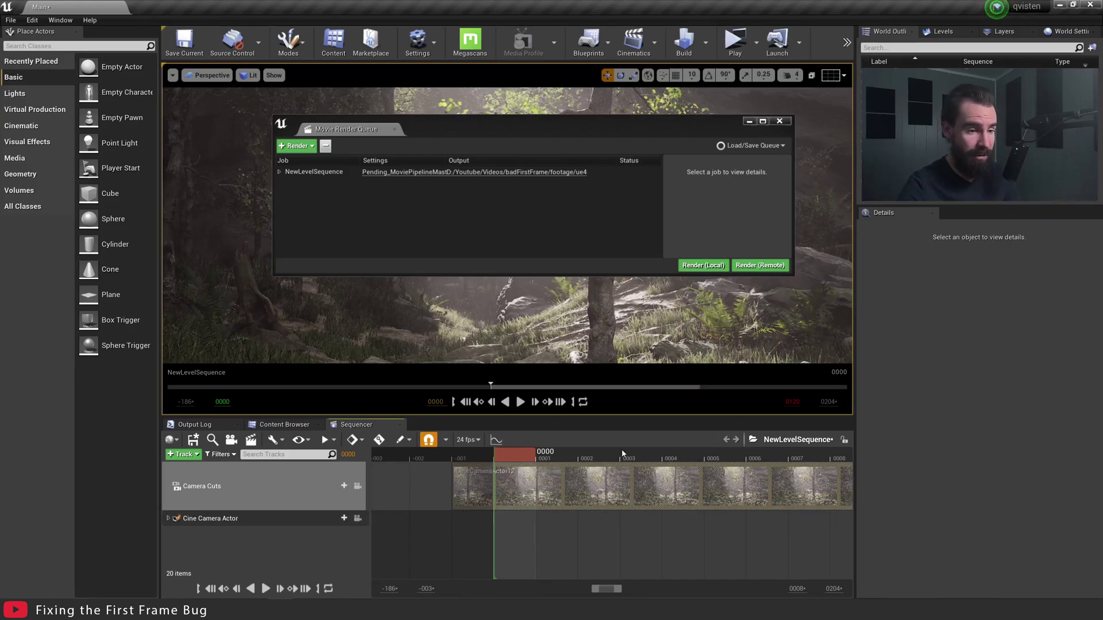
Step between frames 0003 and 0000 to check the extended cut, then zoom back out
key("Right")
key("Right")
key("Right")
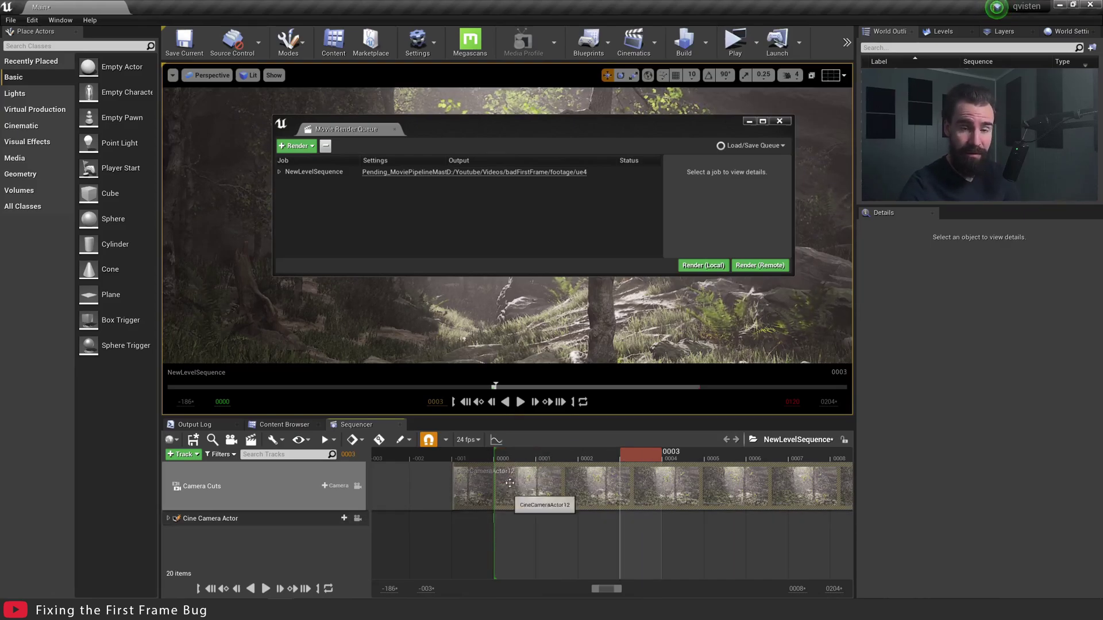
key("Left")
key("Left")
key("Left")
scroll(525, 454, "down", 5)
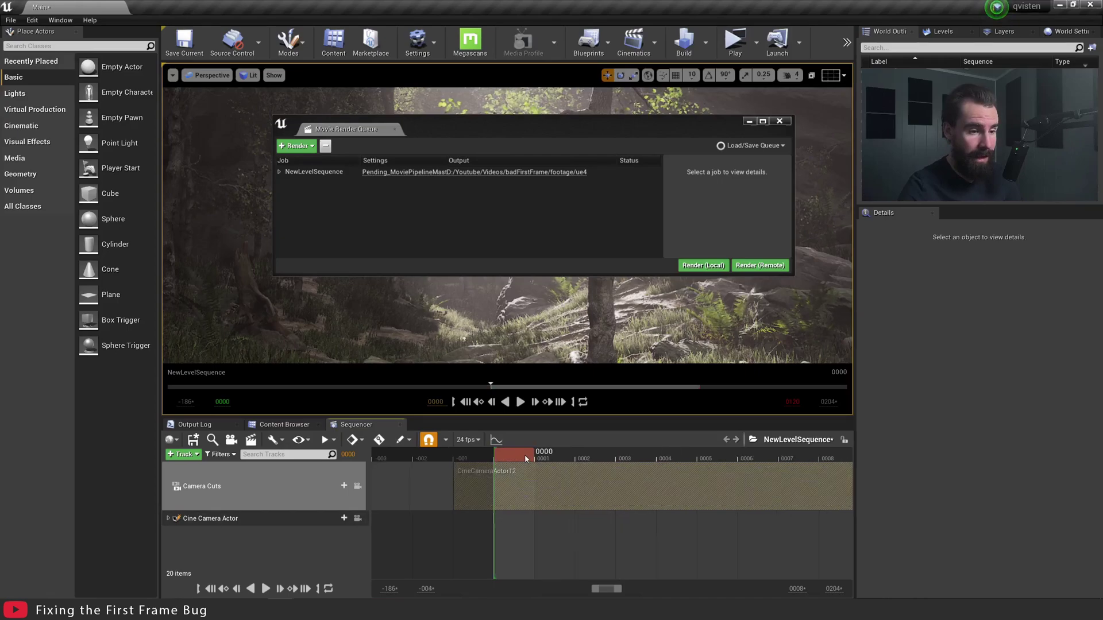
scroll(525, 459, "down", 2)
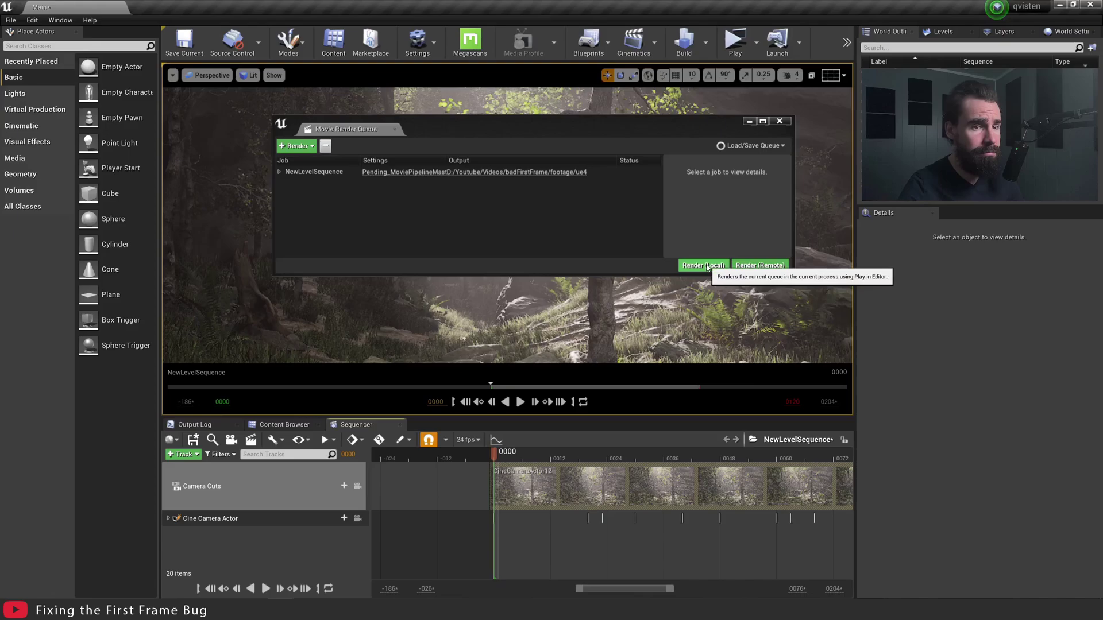
Render NewLevelSequence locally again with the camera cut starting at -001
left_click(708, 268)
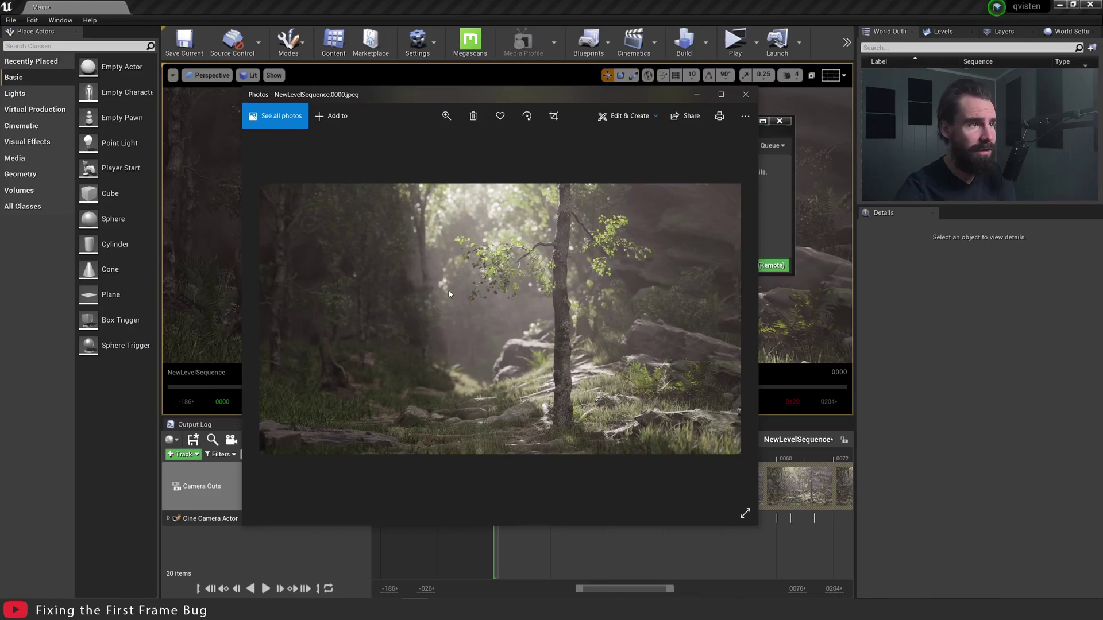
Flip between the re-rendered frames to confirm 0000 is clean, then close Photos
key("Right")
key("Left")
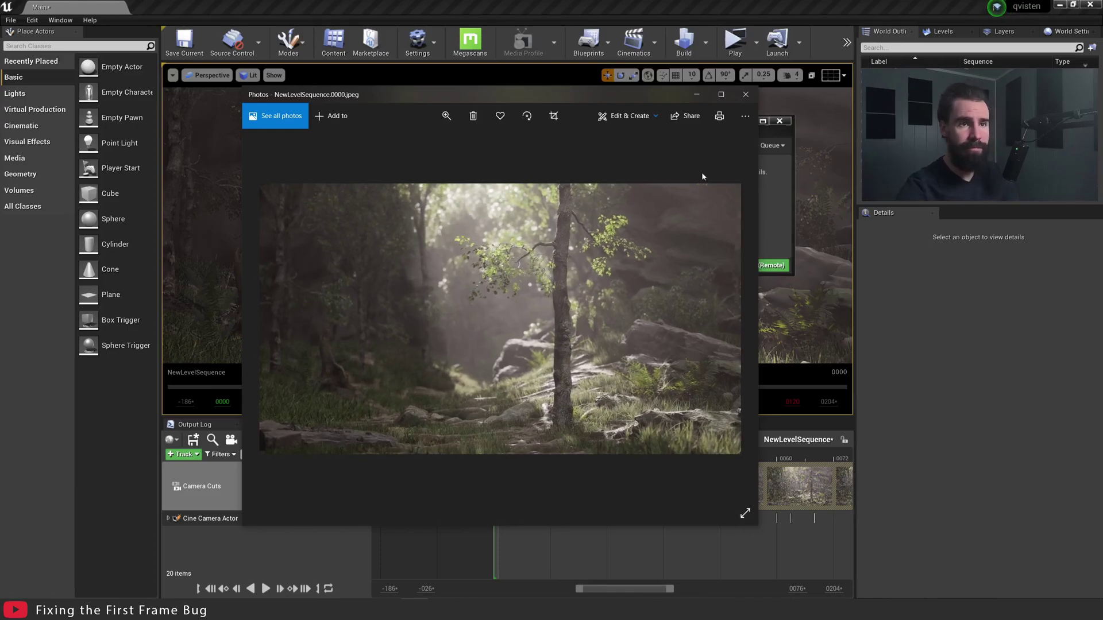
left_click(750, 95)
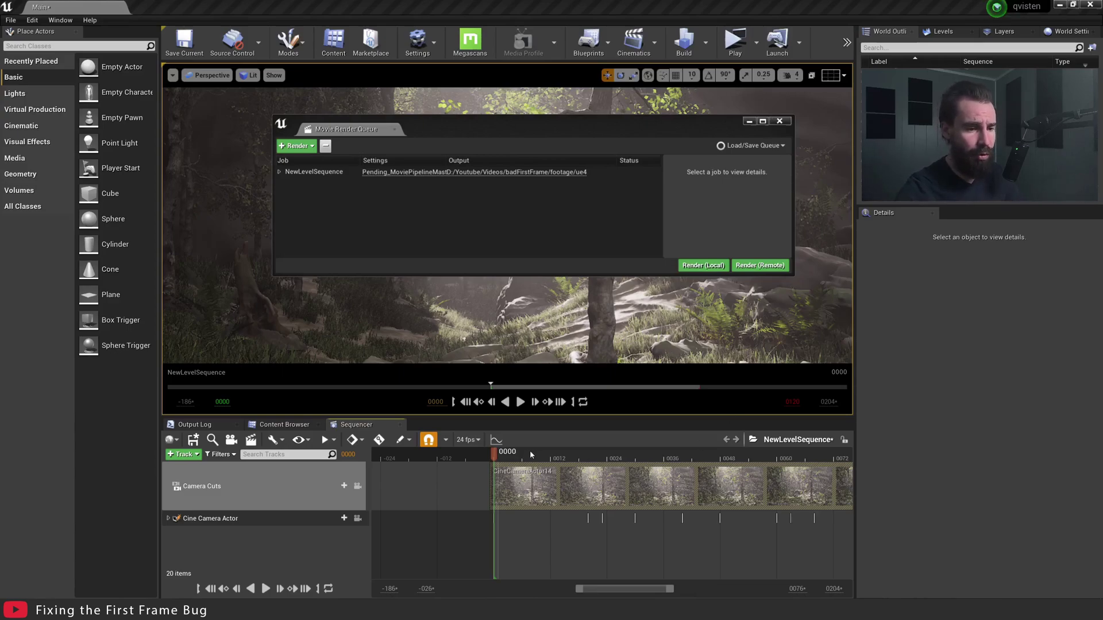
Set both the playback start and the camera cut's start to frame 0010
left_click_drag(531, 455, 545, 453)
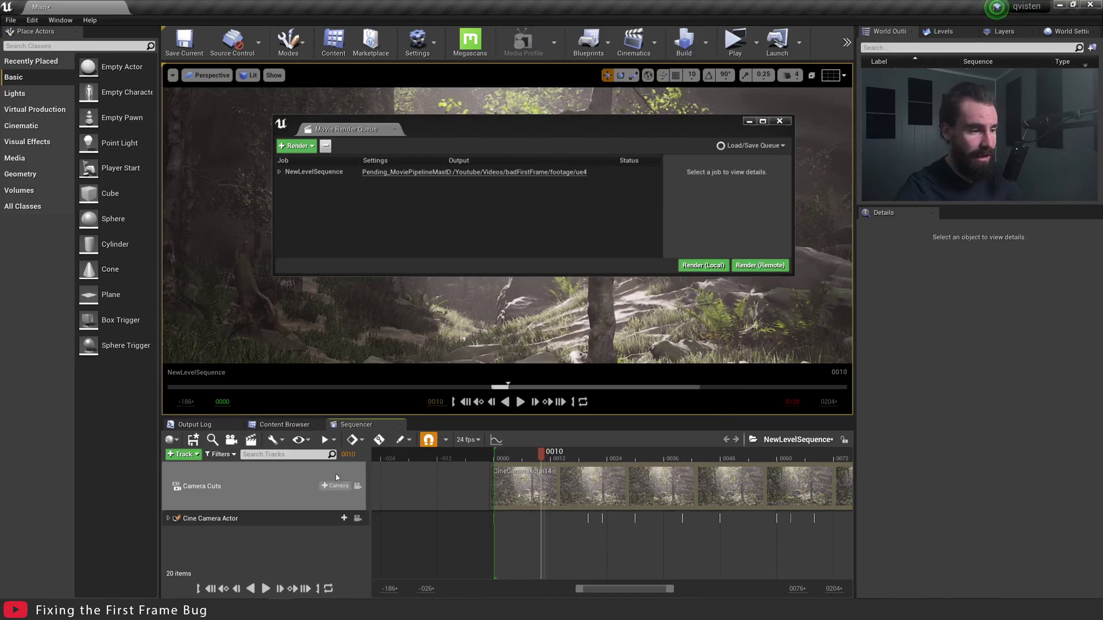
key("bracketleft")
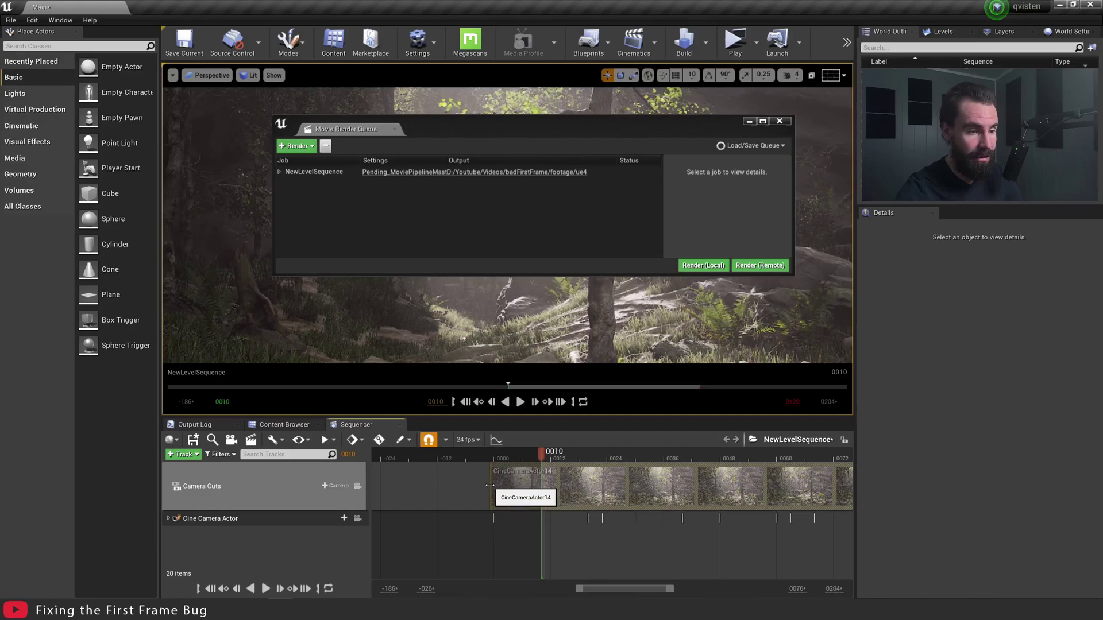
left_click_drag(489, 486, 542, 482)
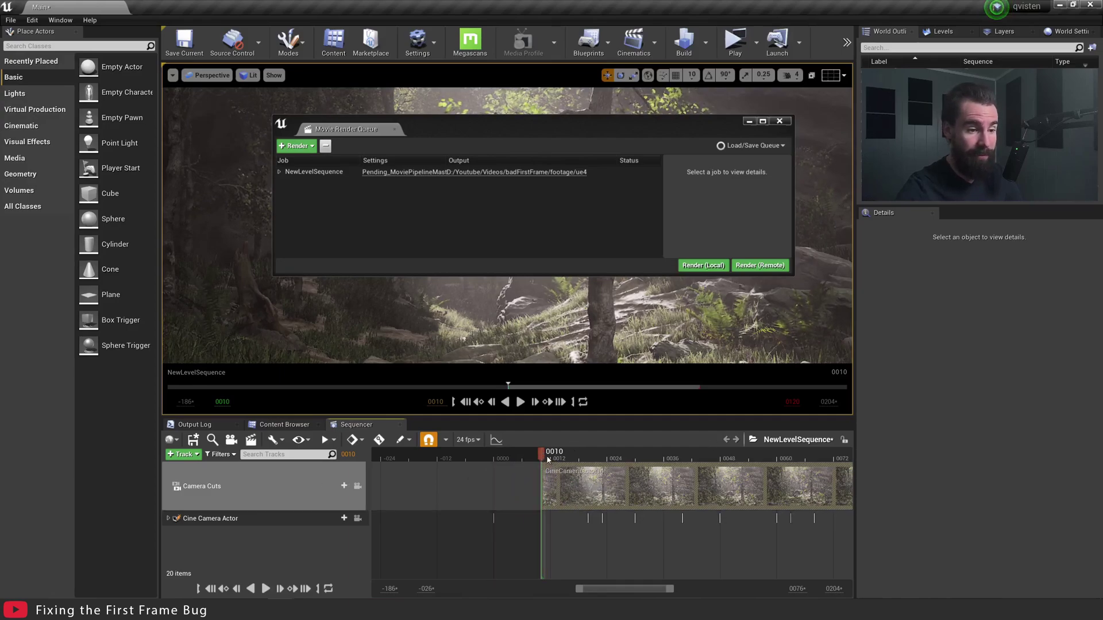
Start a local render from frame 0010 and cancel it with Esc after a few frames
left_click(702, 265)
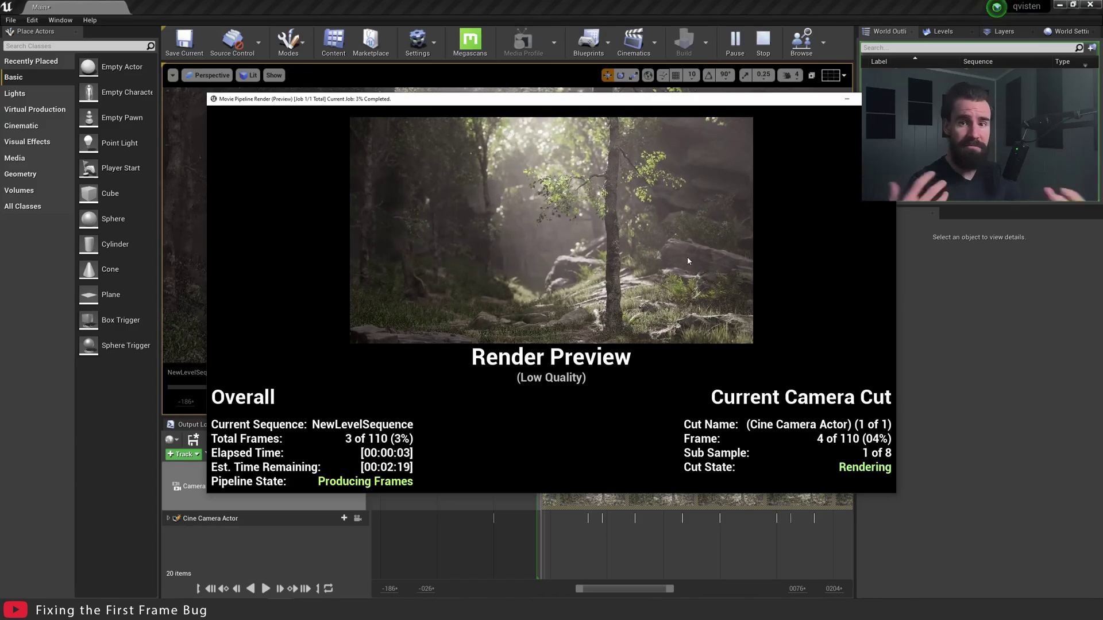
key("Escape")
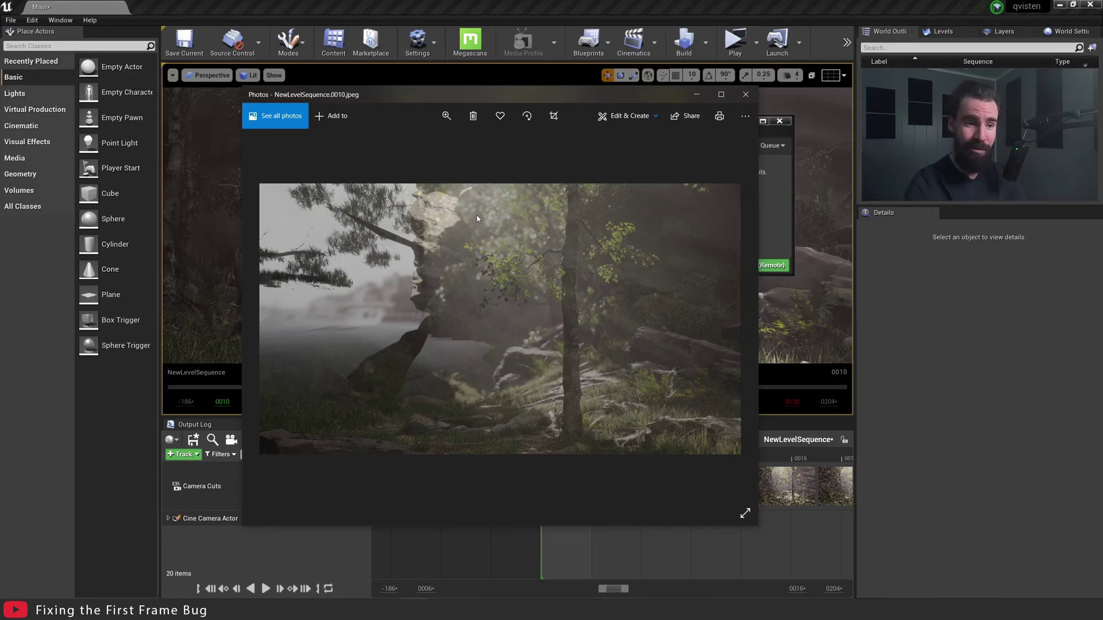
Close Photos, extend the CineCameraActor18 camera cut from 0010 to 0009, and re-render locally
left_click(746, 95)
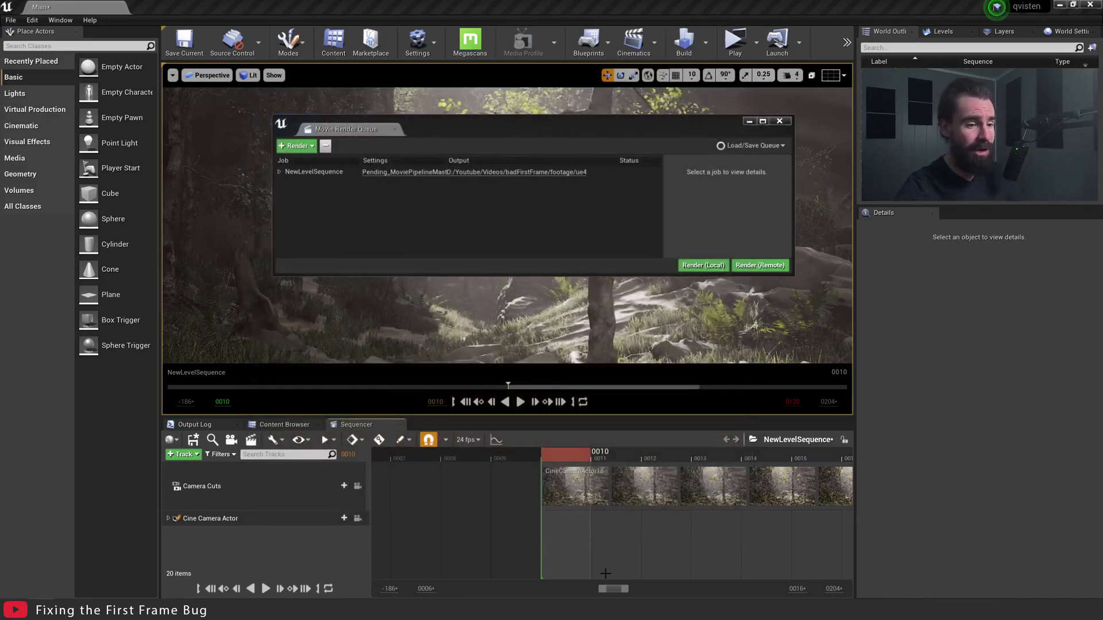
left_click(565, 490)
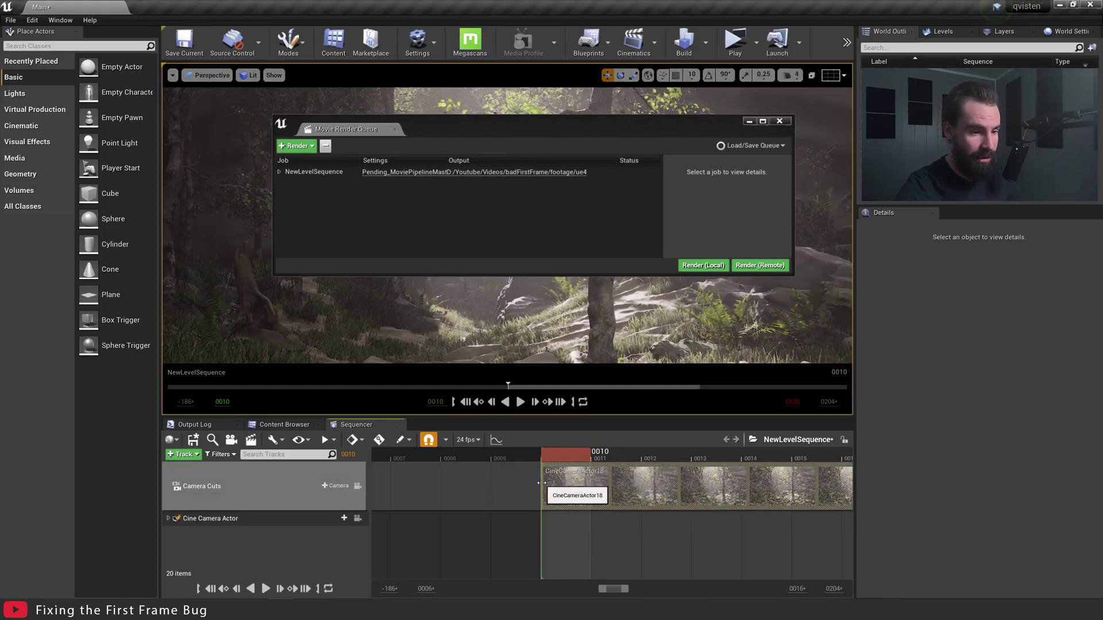
left_click_drag(542, 483, 511, 482)
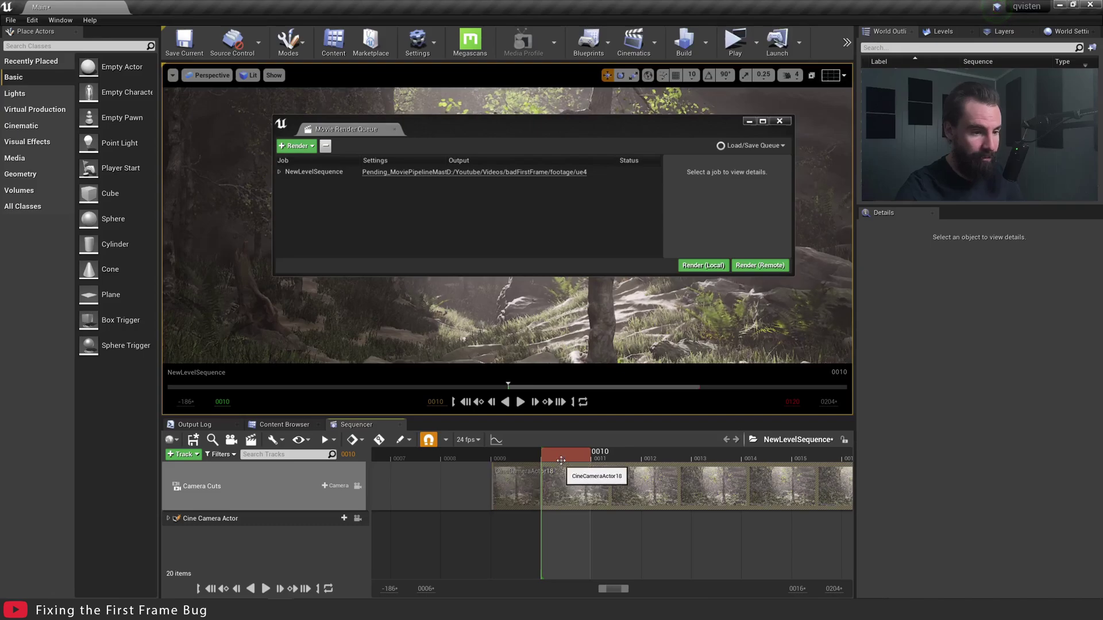
left_click(708, 264)
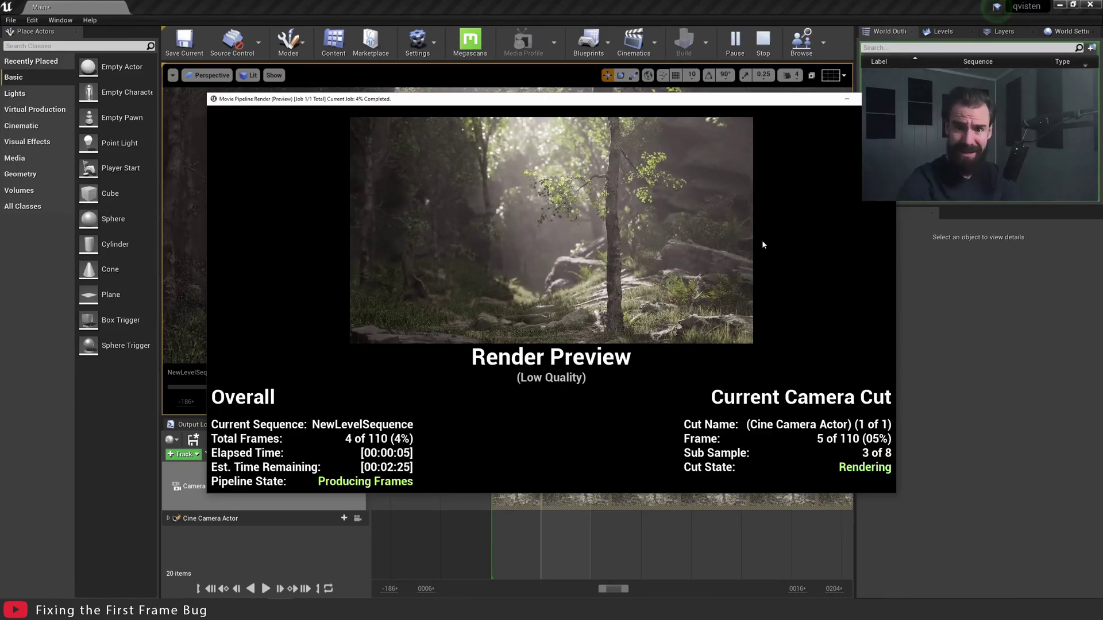
Stop the render with Esc after a few frames to check the clean frame 0010
key("Escape")
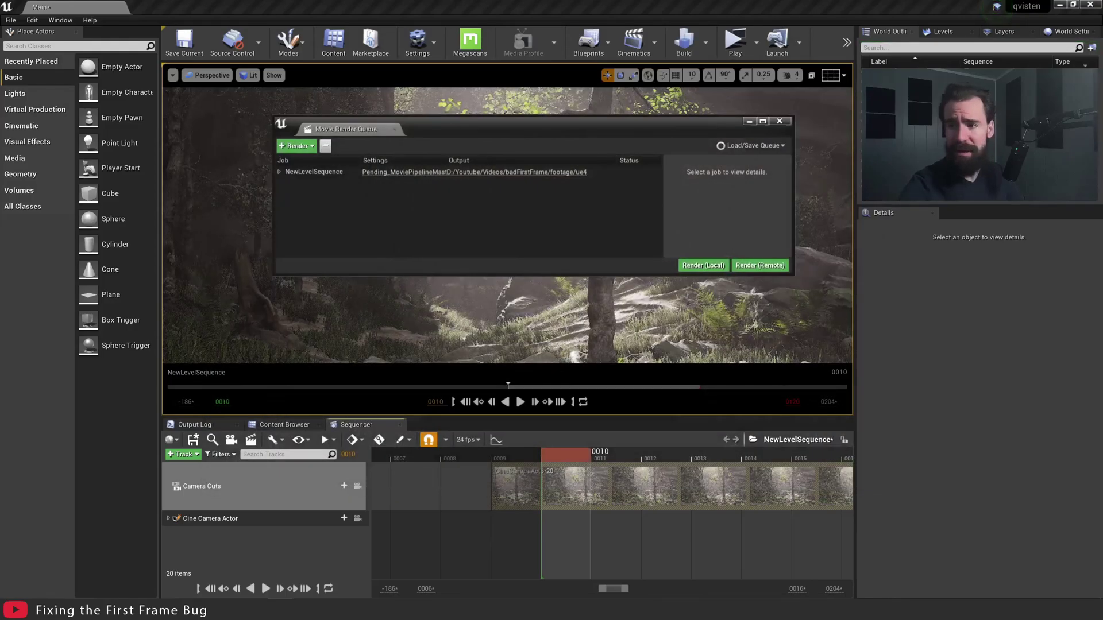